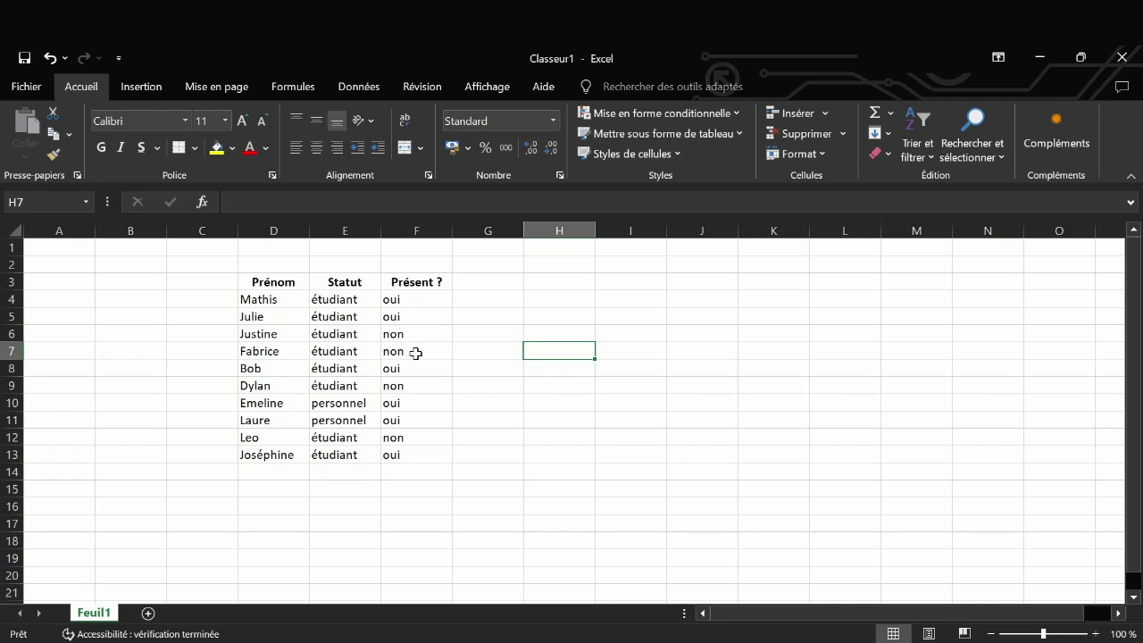
Step: Start an "Égal à" conditional formatting rule on the whole sheet for cells equal to "oui"
left_click(18, 233)
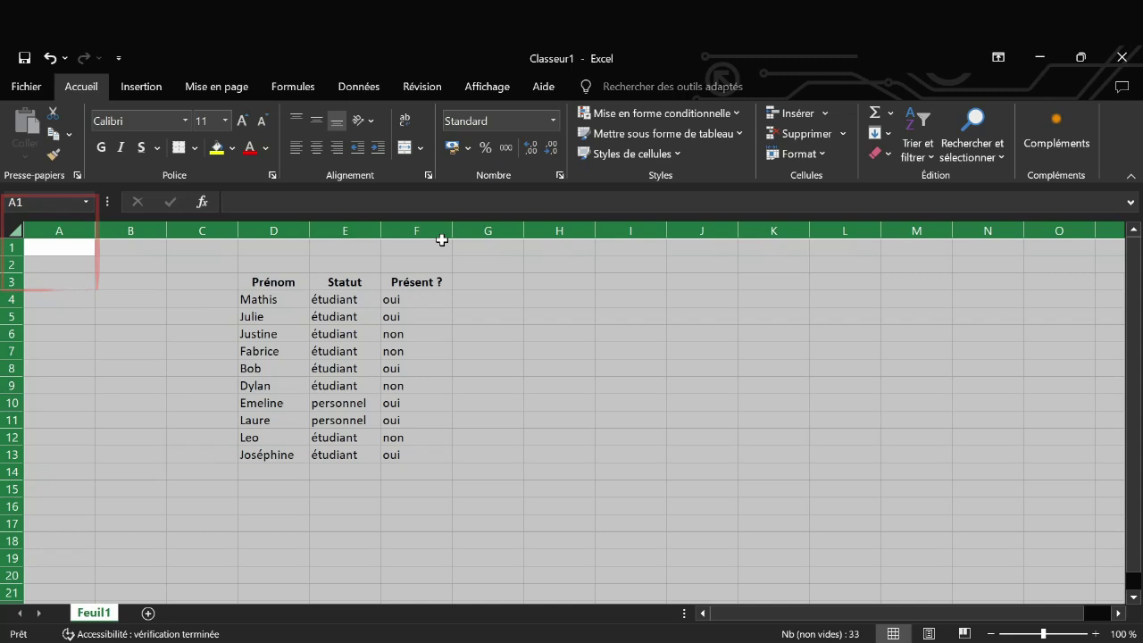
left_click(713, 117)
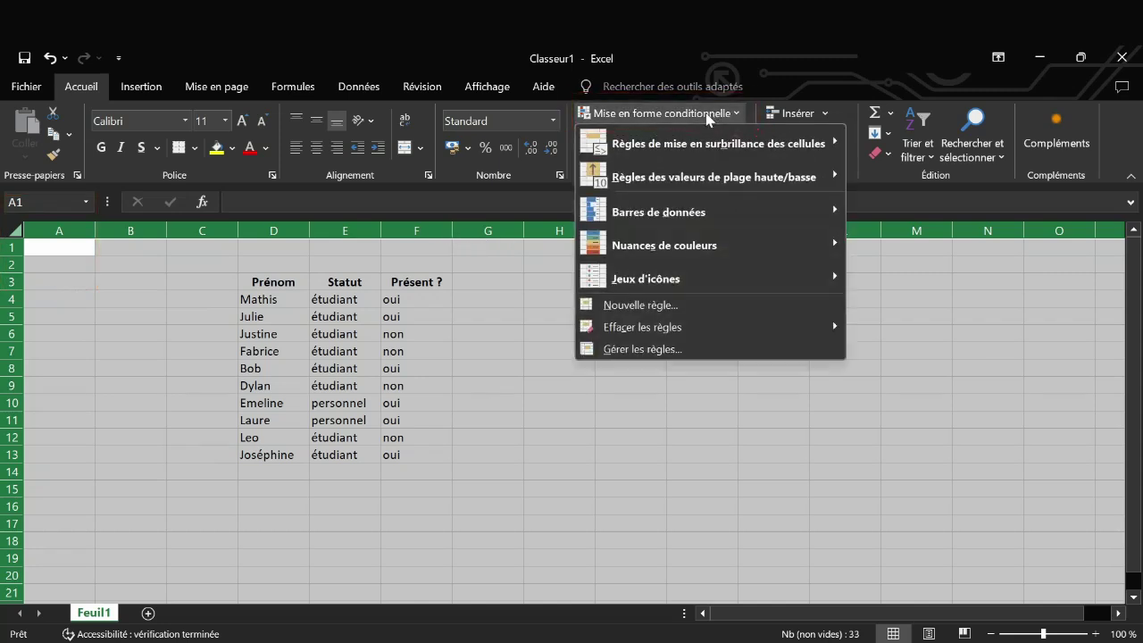
mouse_move(719, 141)
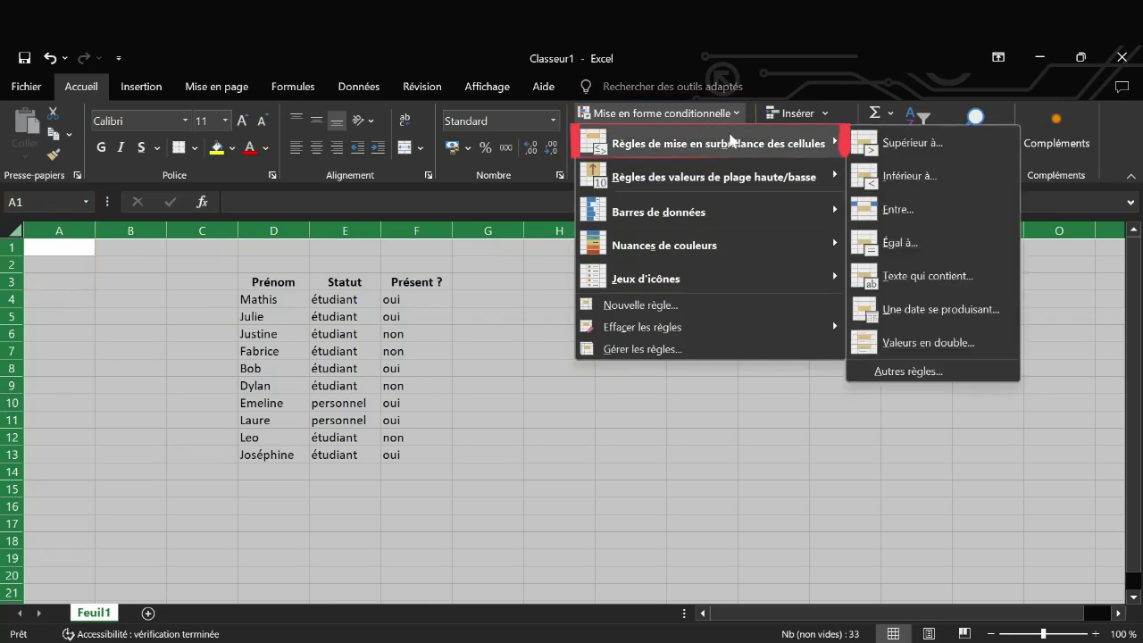
left_click(898, 243)
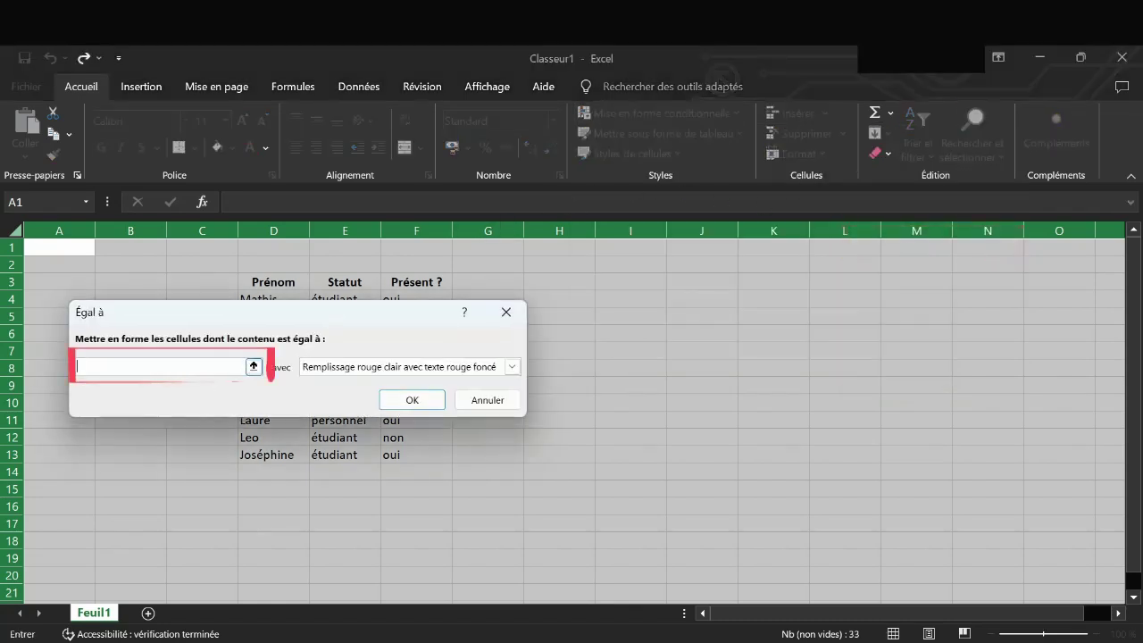
type("oui")
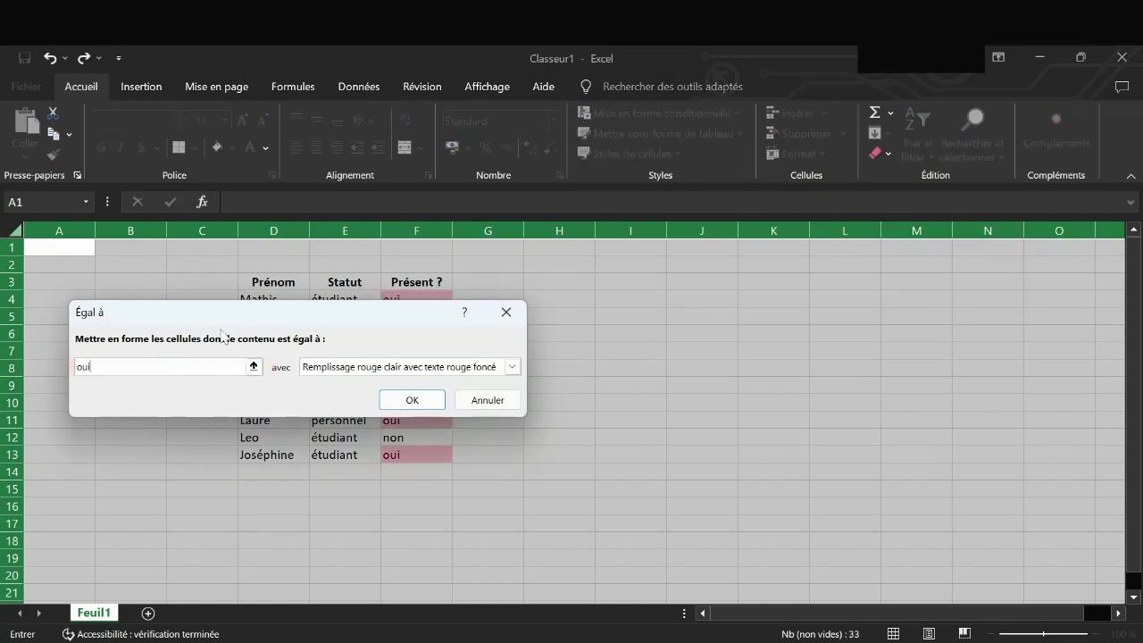
left_click_drag(223, 318, 660, 334)
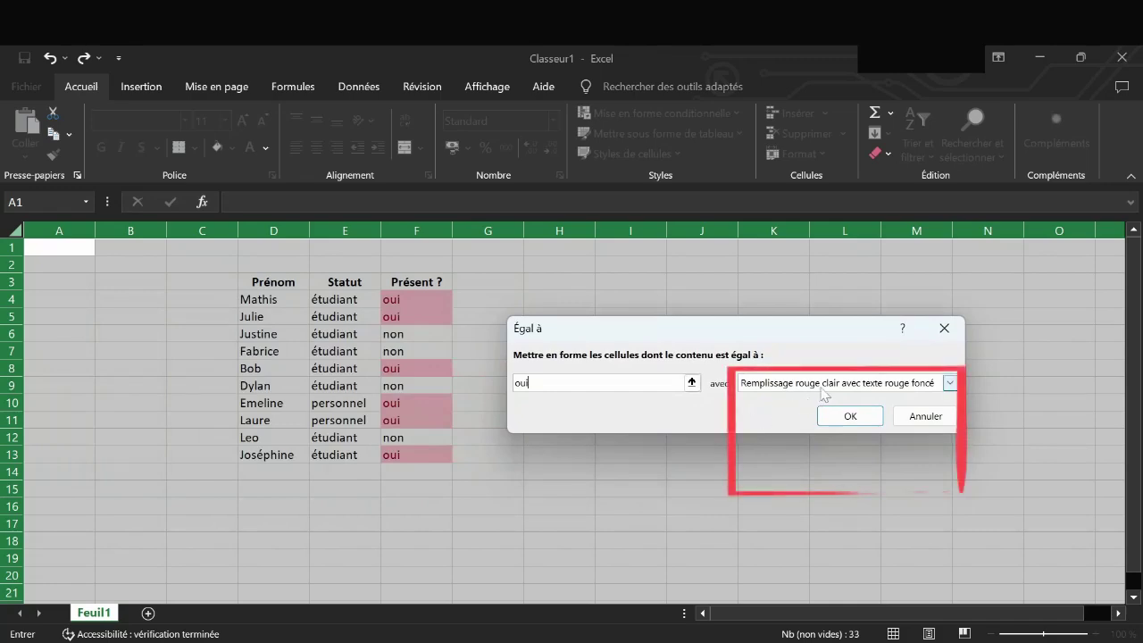
Step: Try the green fill preset and a custom format with a light grey fill on the "oui" rule
left_click(820, 386)
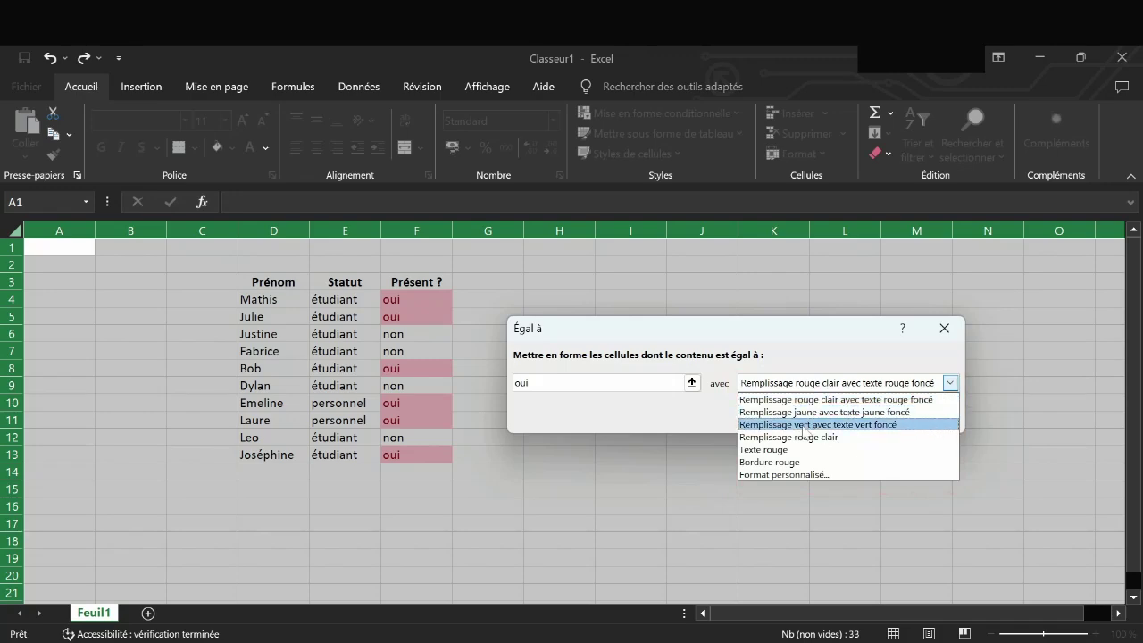
left_click(805, 425)
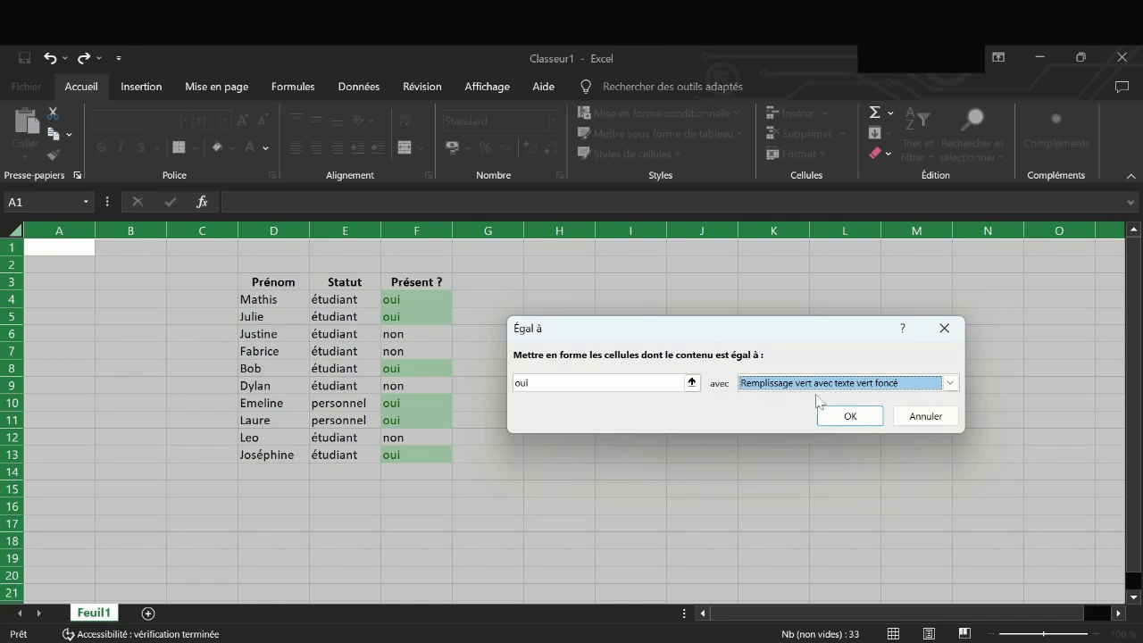
left_click(826, 387)
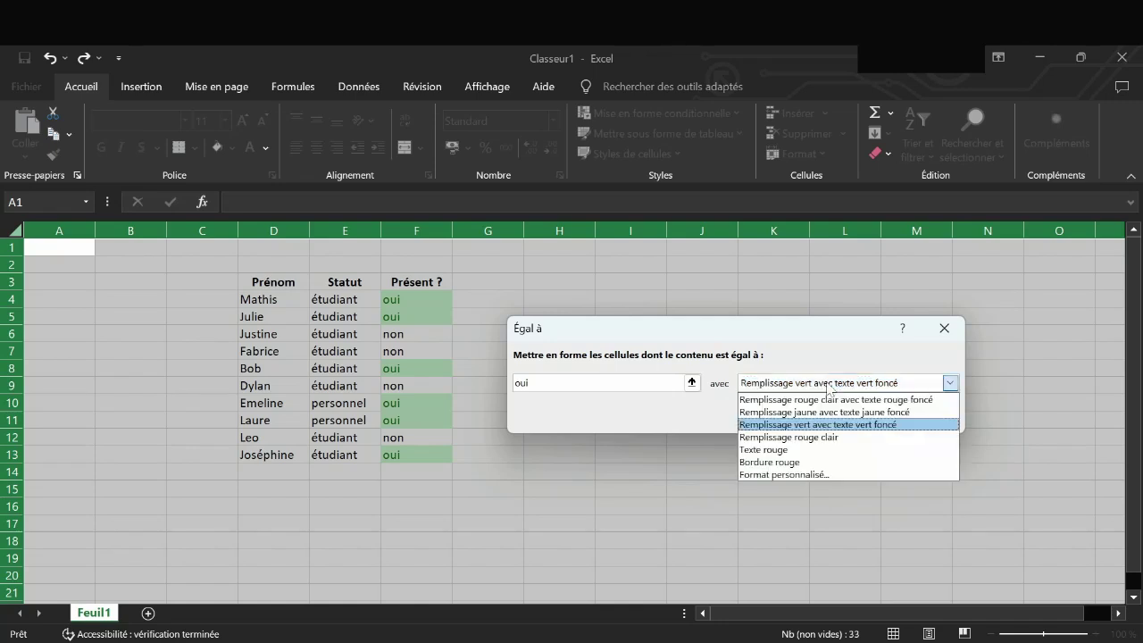
left_click(766, 476)
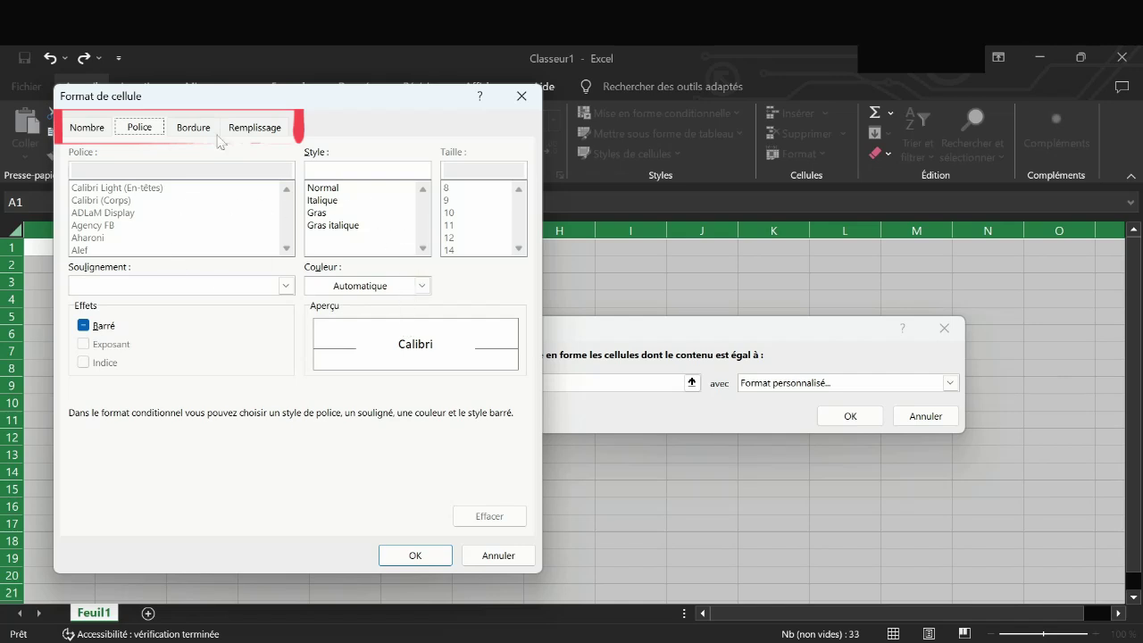
left_click(207, 131)
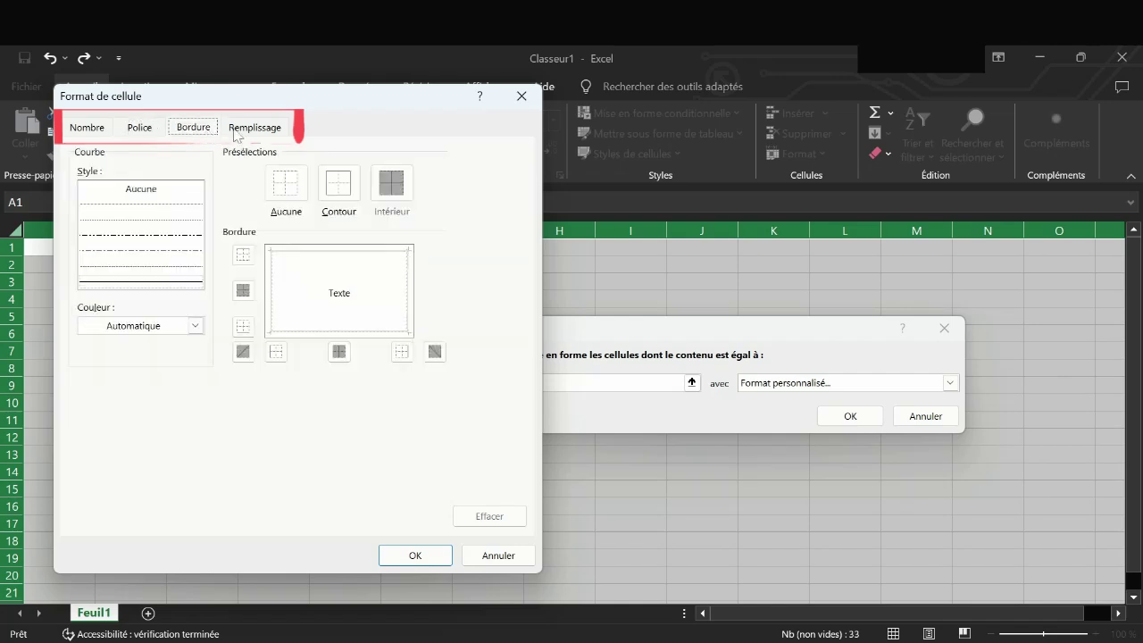
left_click(250, 132)
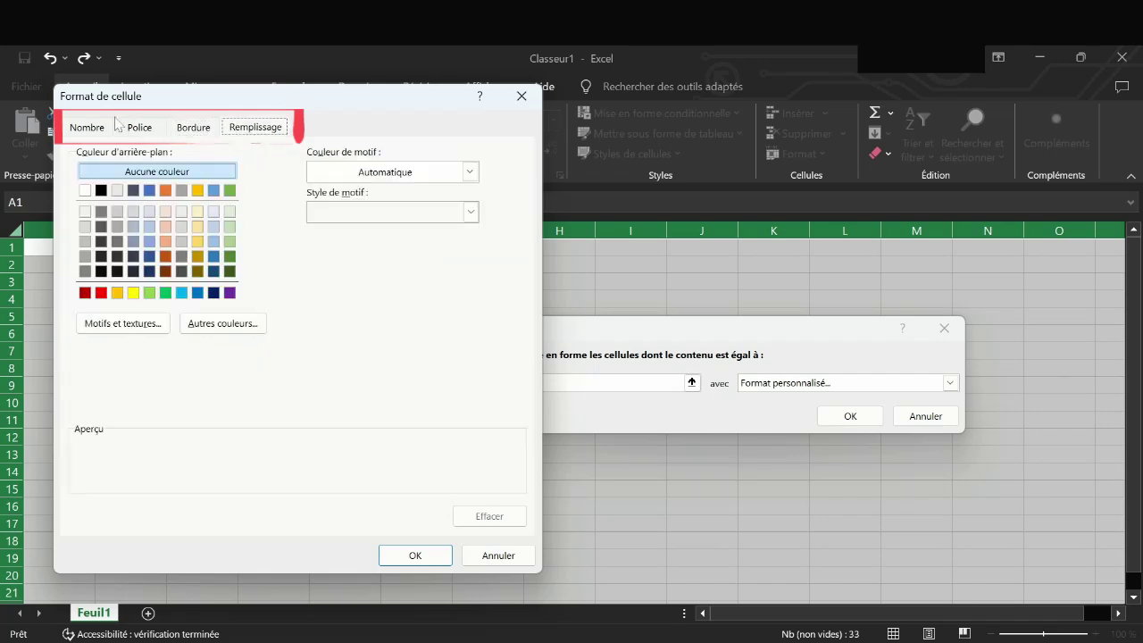
left_click(87, 130)
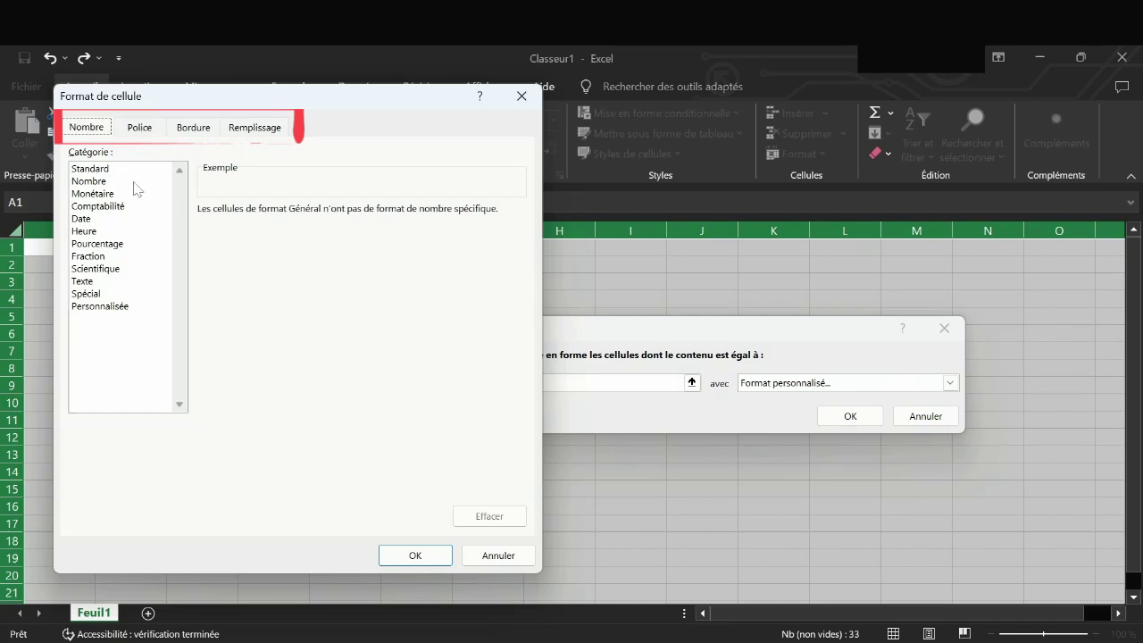
left_click(274, 130)
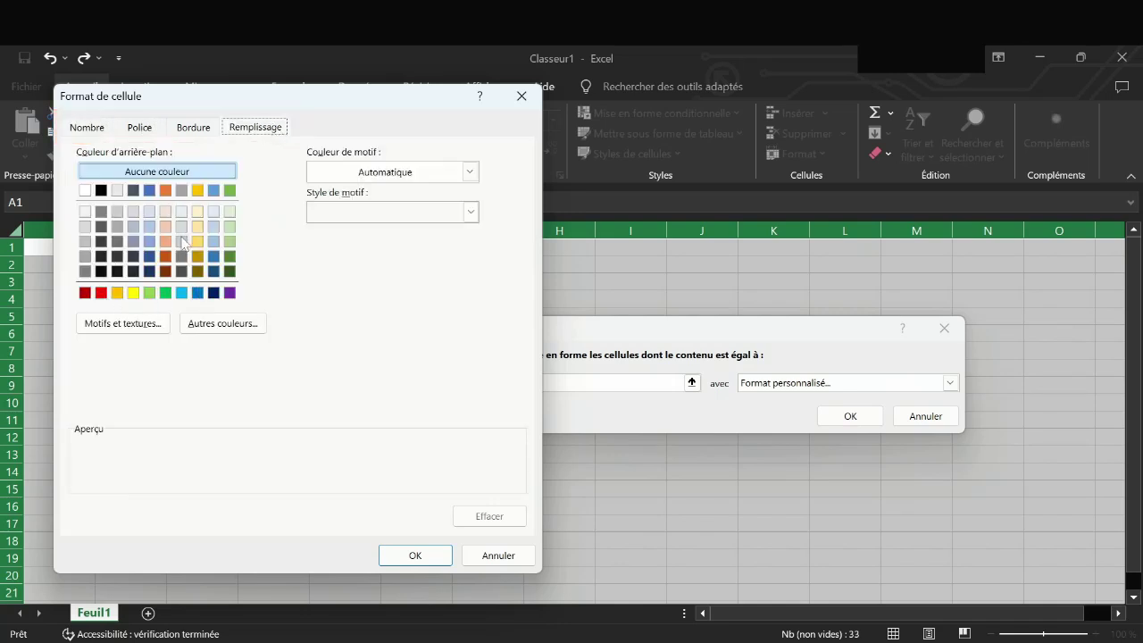
left_click(182, 241)
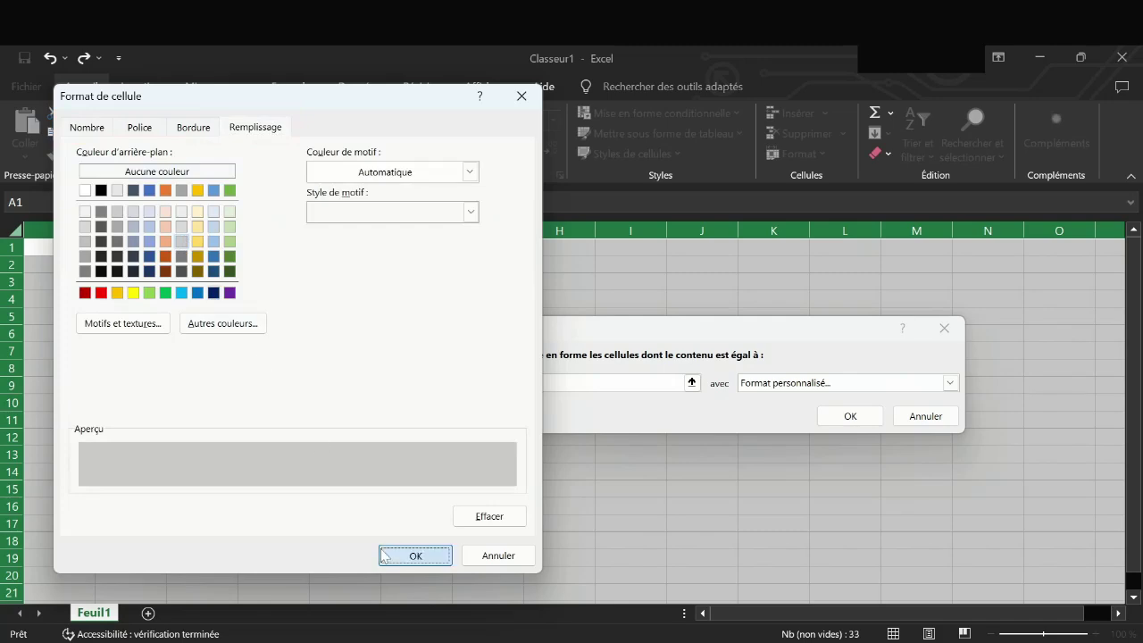
left_click(413, 555)
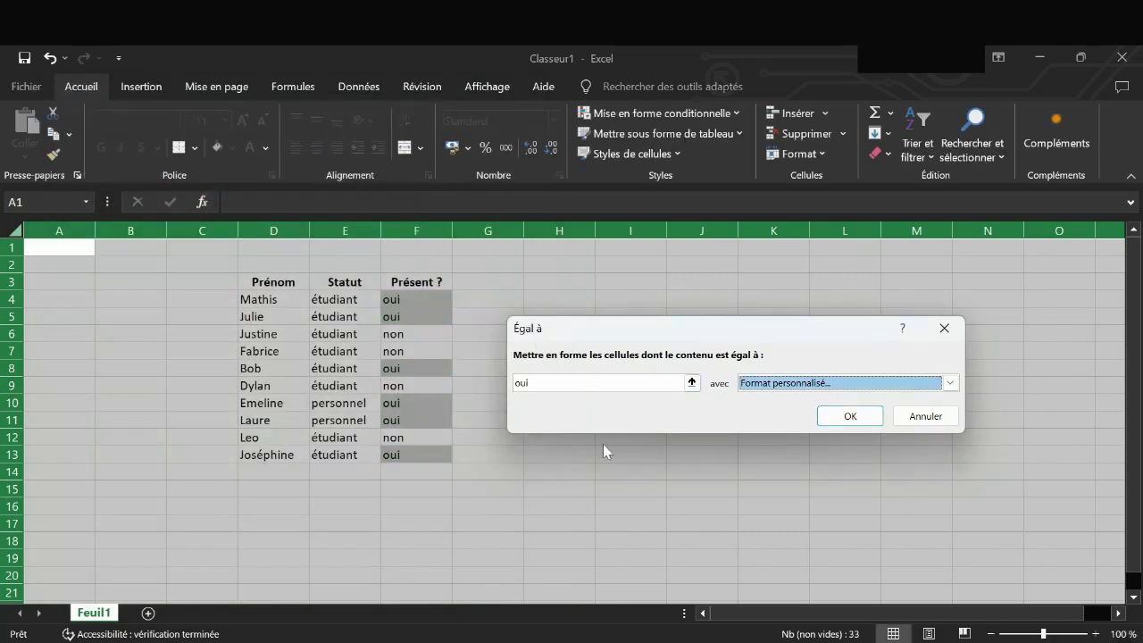
Step: Apply the "oui" rule with the format "Remplissage vert avec texte vert foncé"
left_click(798, 387)
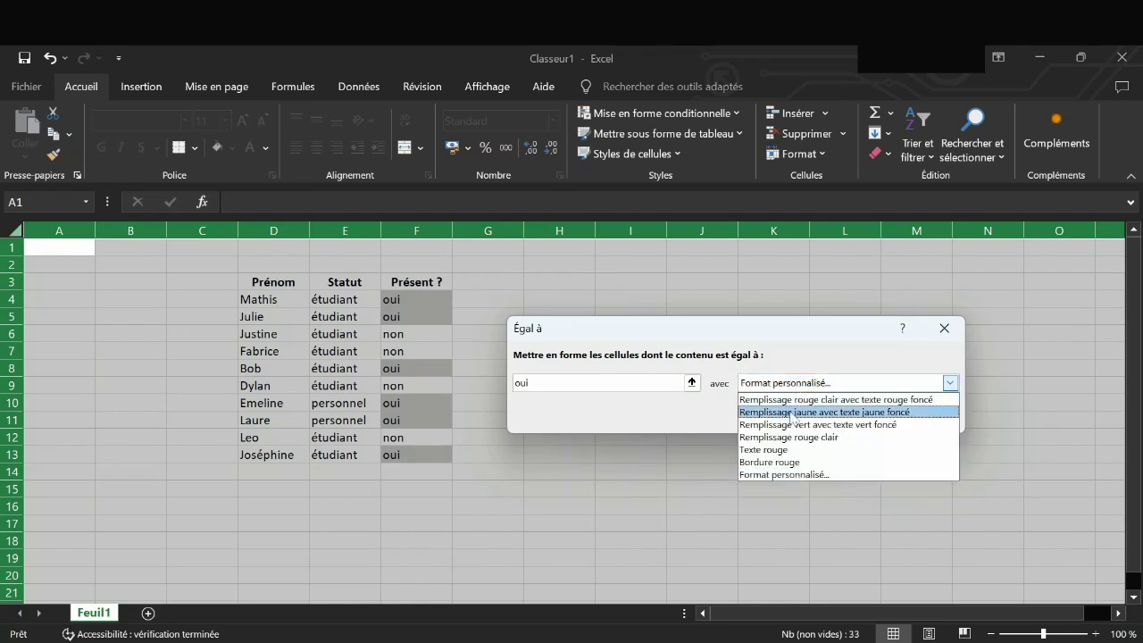
left_click(801, 426)
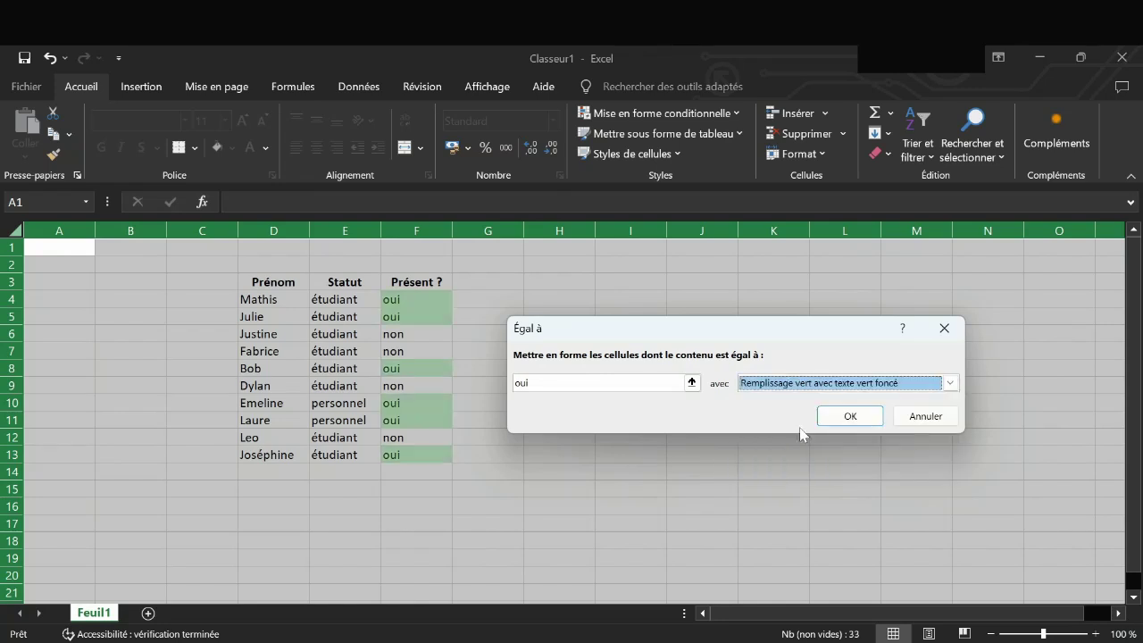
left_click(841, 416)
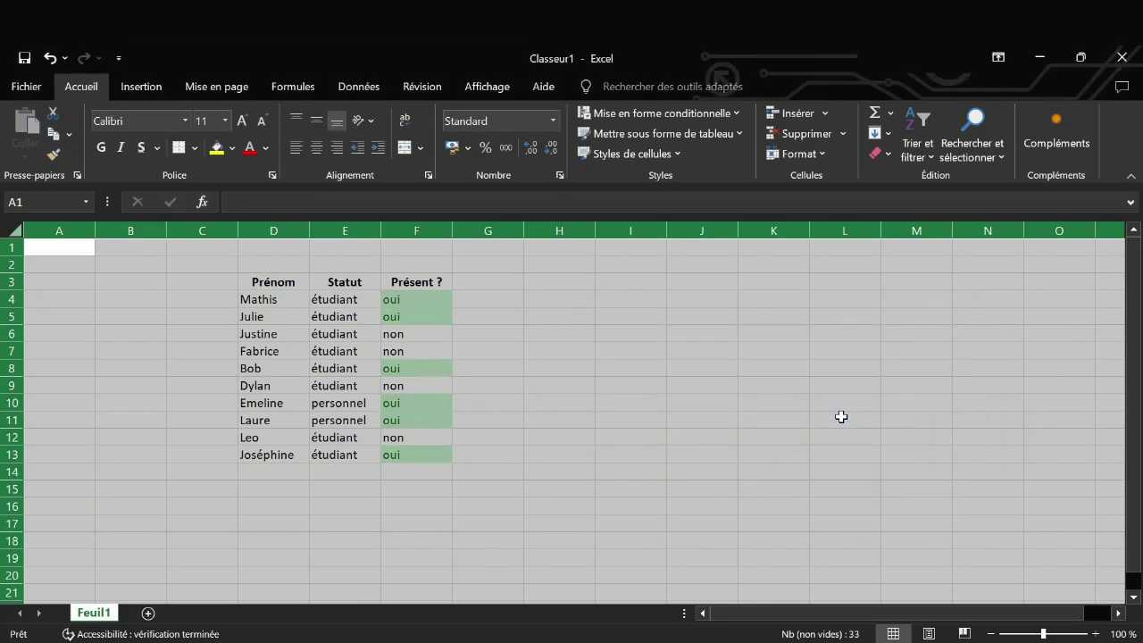
Step: Add an "Égal à" rule on the whole sheet that formats "non" cells with "Remplissage rouge clair avec texte rouge foncé"
left_click(706, 115)
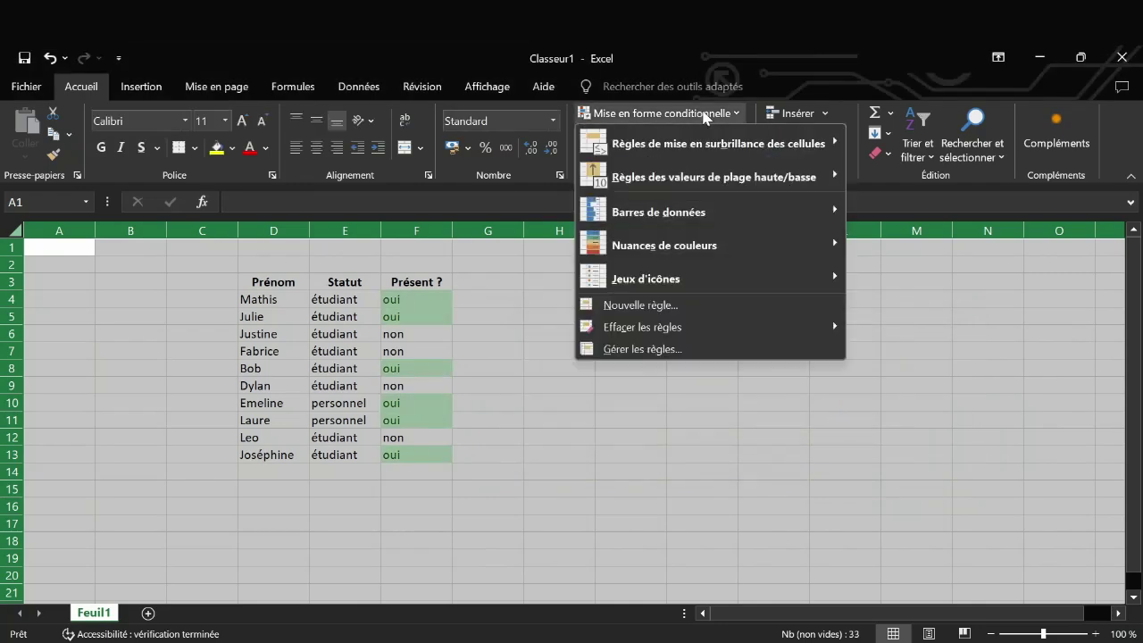
mouse_move(688, 150)
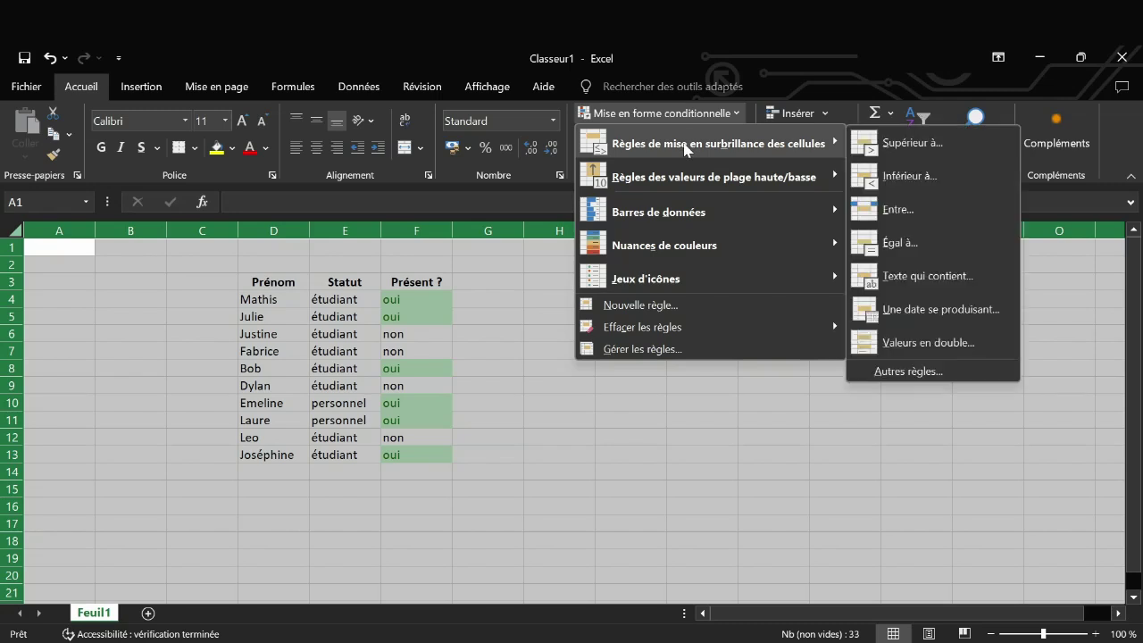
left_click(899, 243)
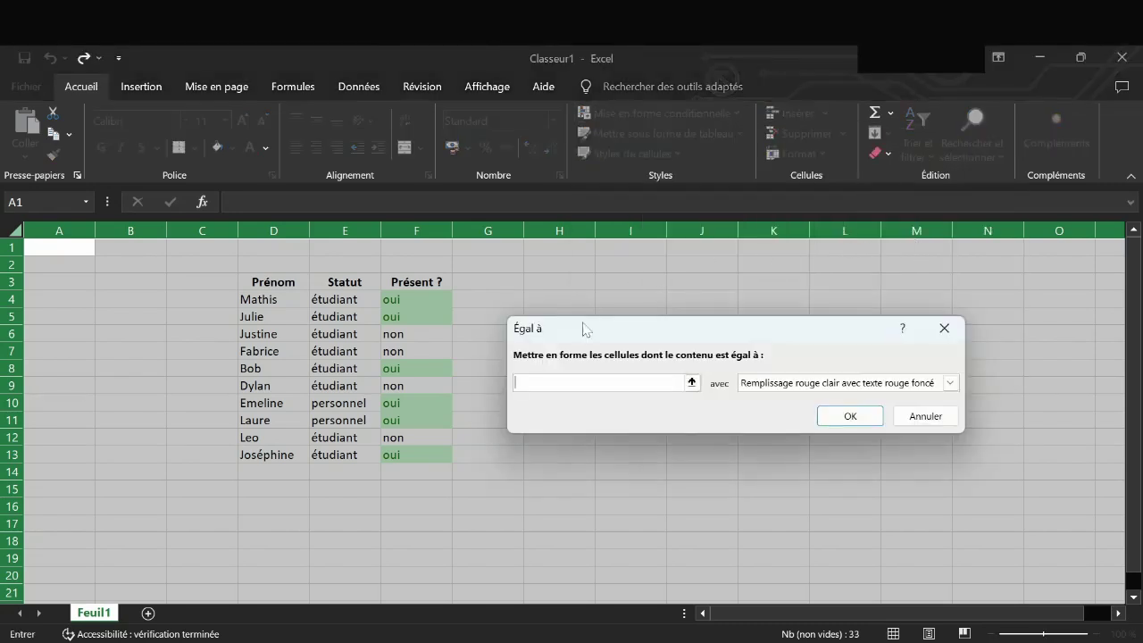
left_click_drag(584, 334, 552, 258)
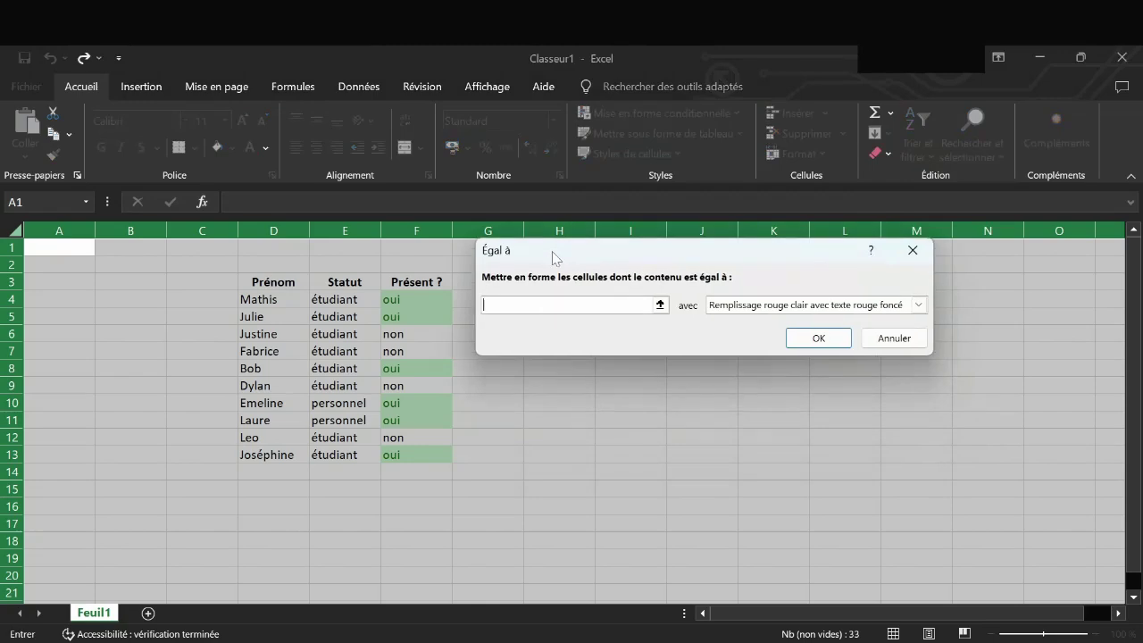
type("non")
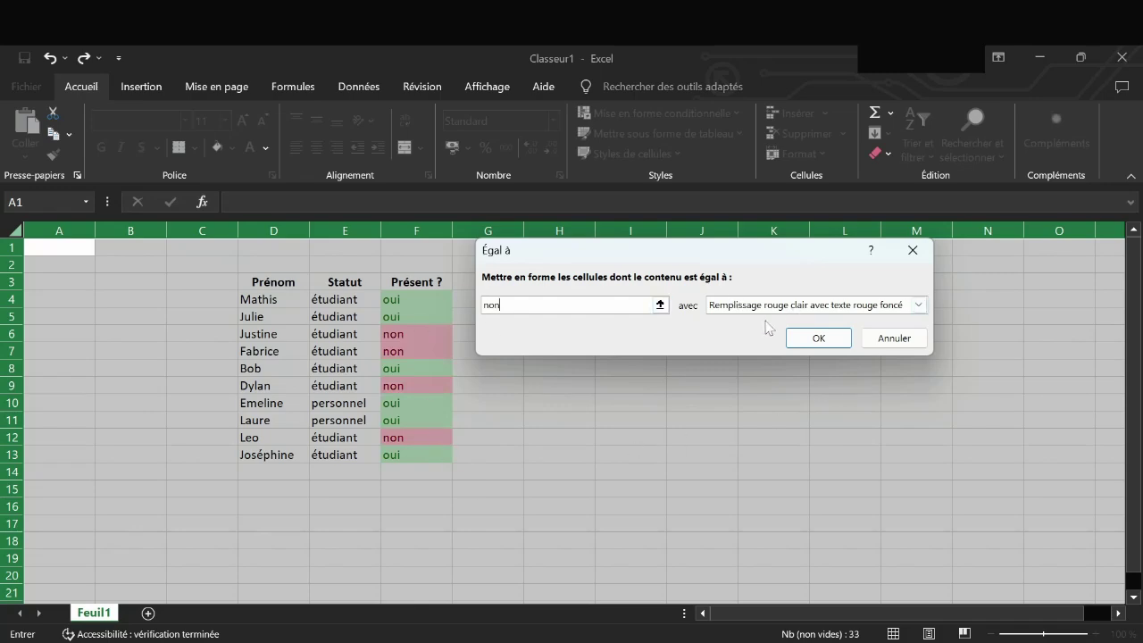
left_click(820, 340)
left_click(489, 419)
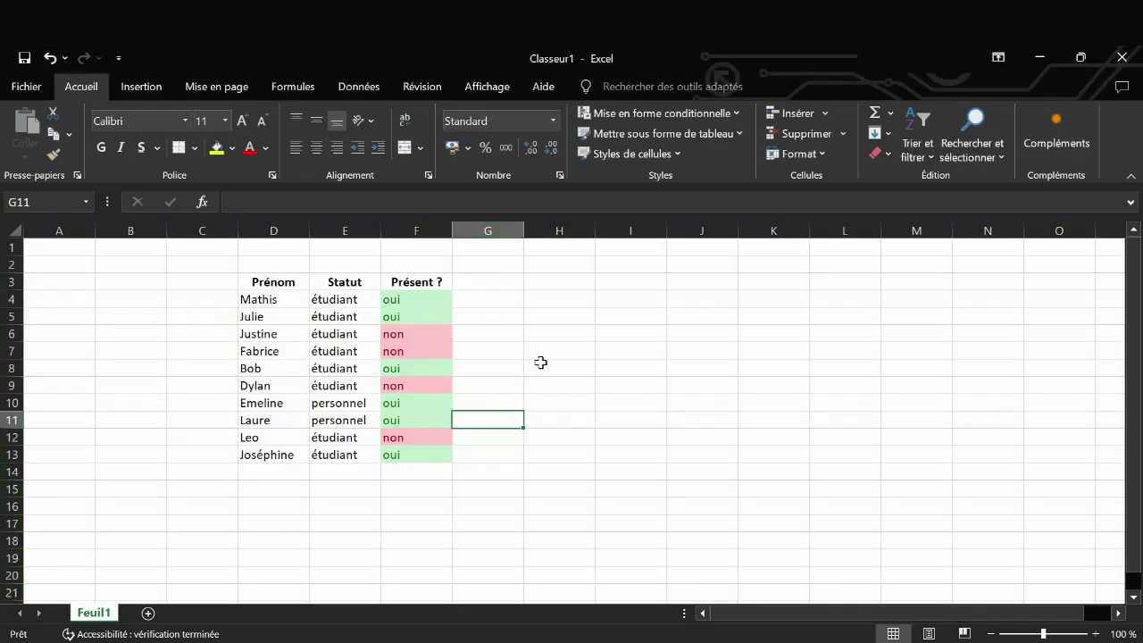
left_click_drag(347, 299, 347, 367)
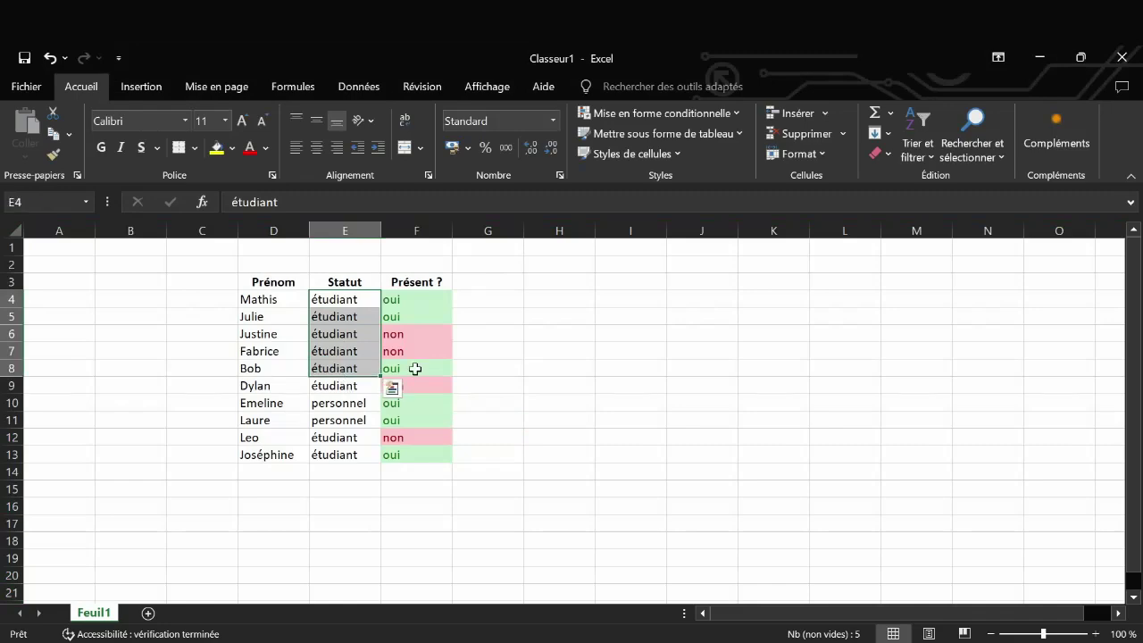
left_click(536, 417)
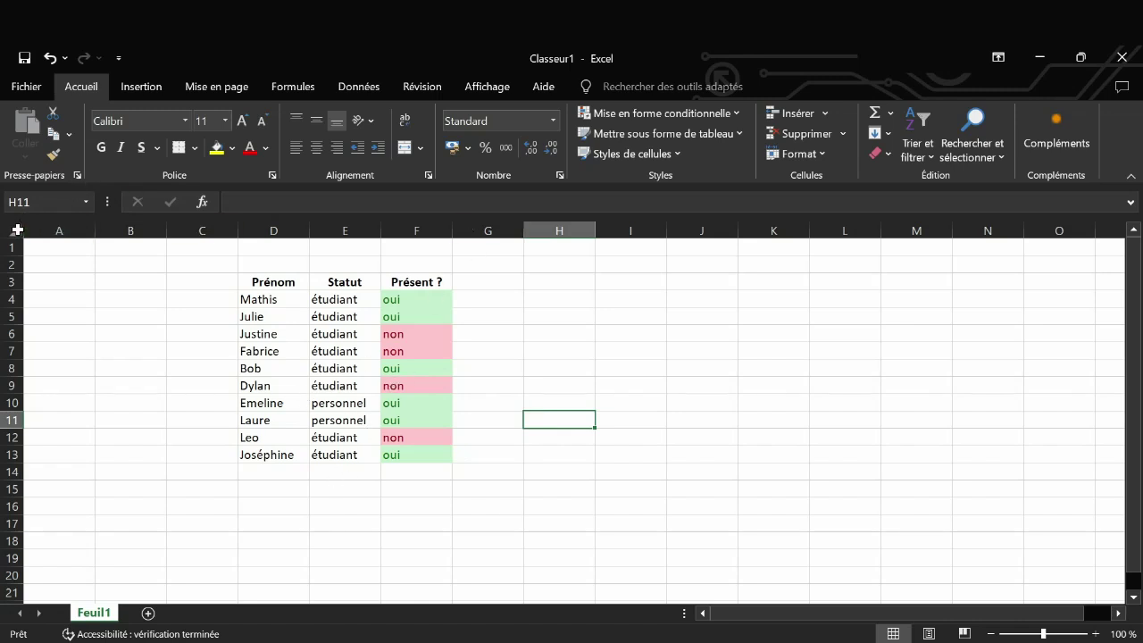
Step: Start another "Égal à" conditional formatting rule on the whole sheet for cells equal to "étudiant"
left_click(17, 229)
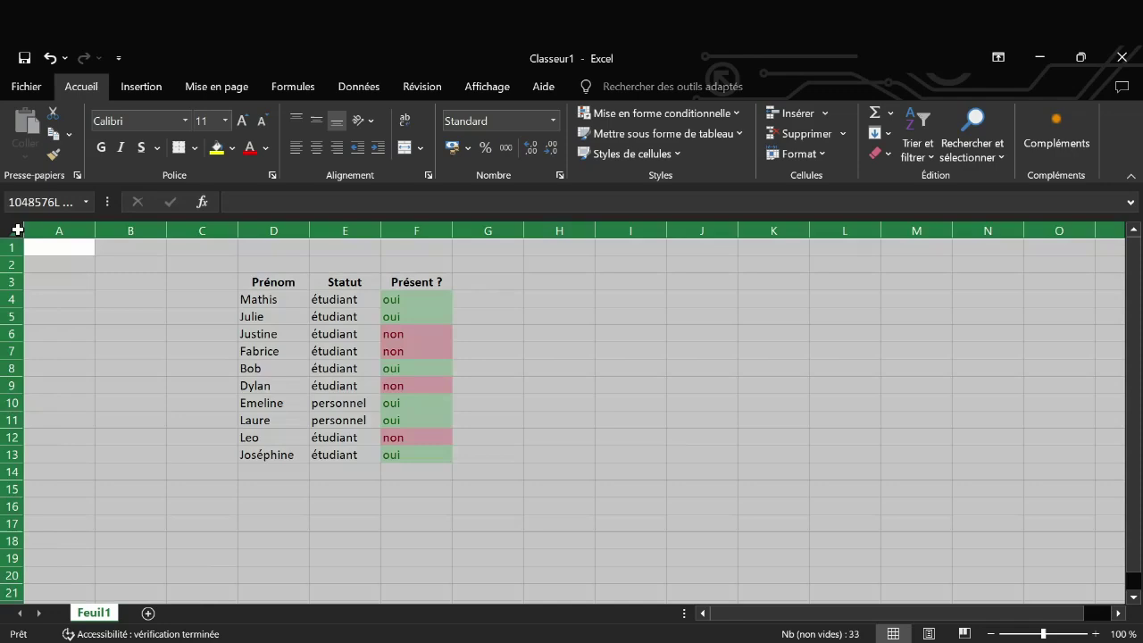
left_click(714, 118)
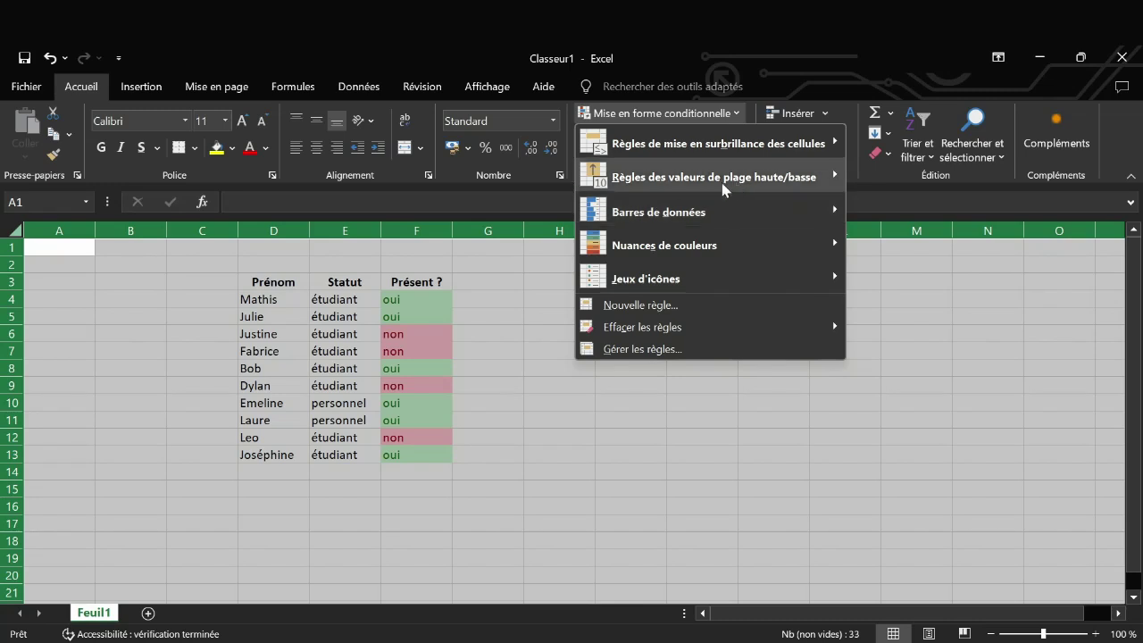
mouse_move(811, 164)
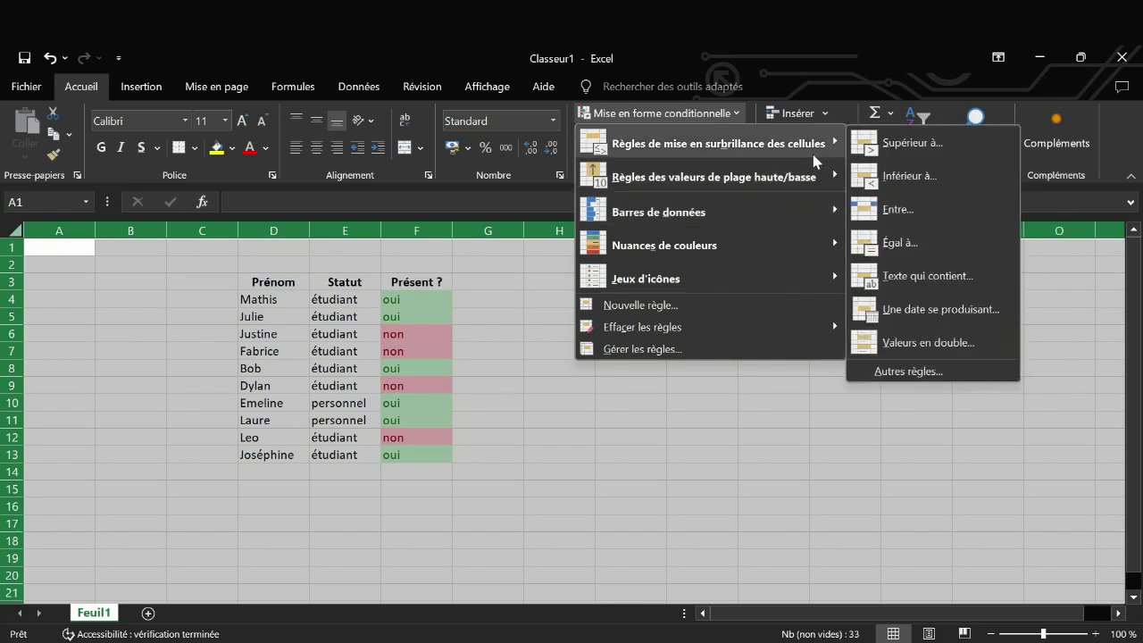
left_click(898, 243)
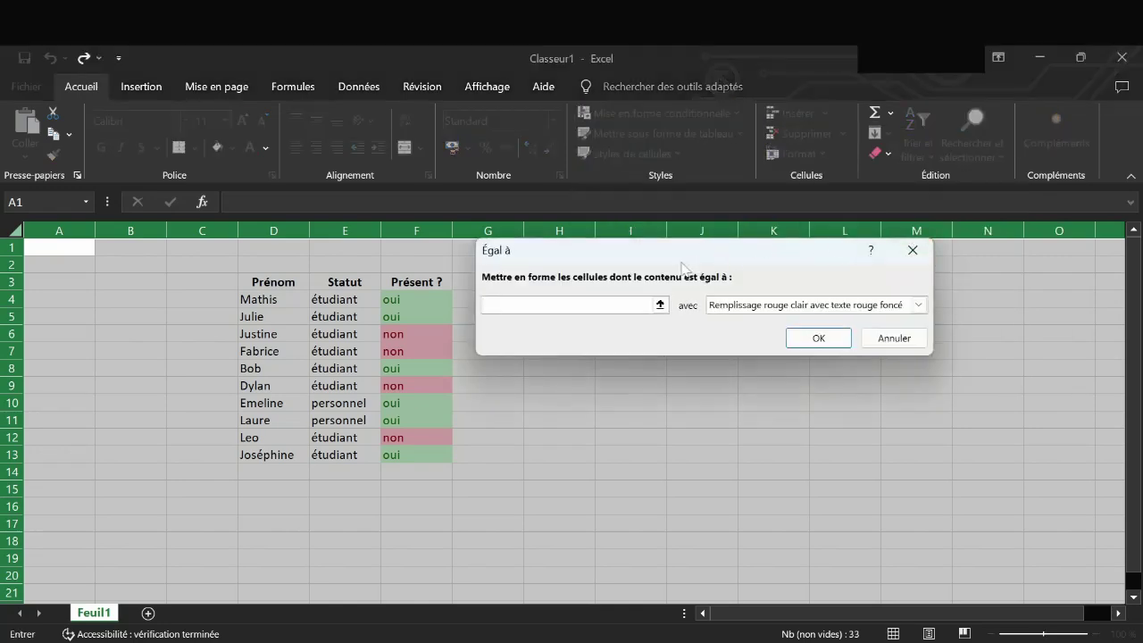
type("étudiant")
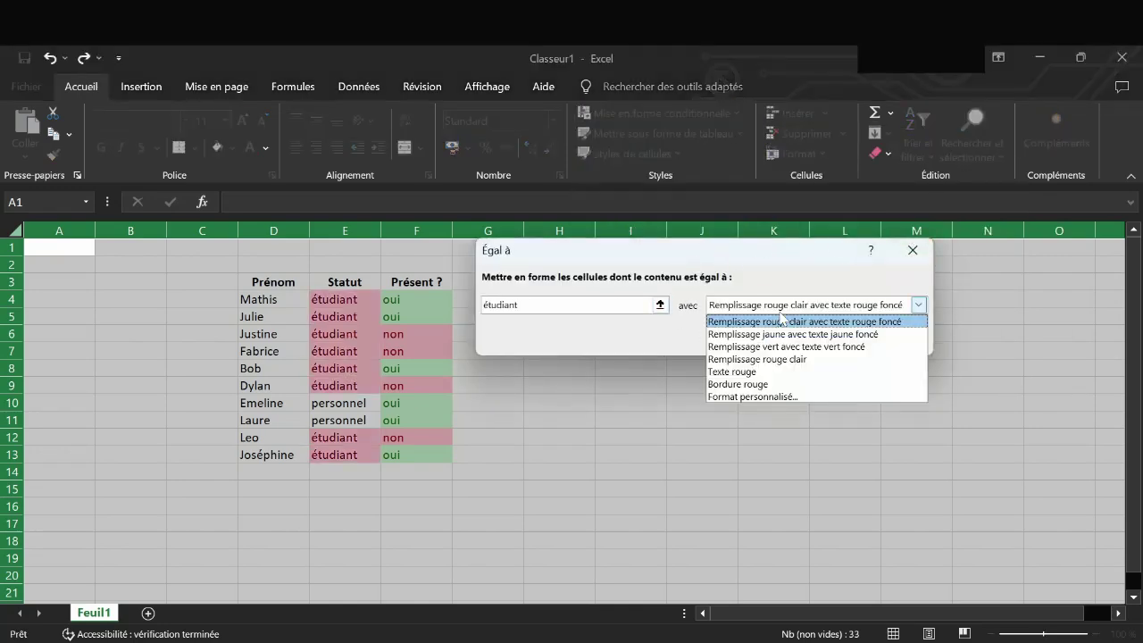
Step: Try the "Texte rouge" preset on the "étudiant" rule, then apply the rule with a custom bright blue fill
left_click(917, 304)
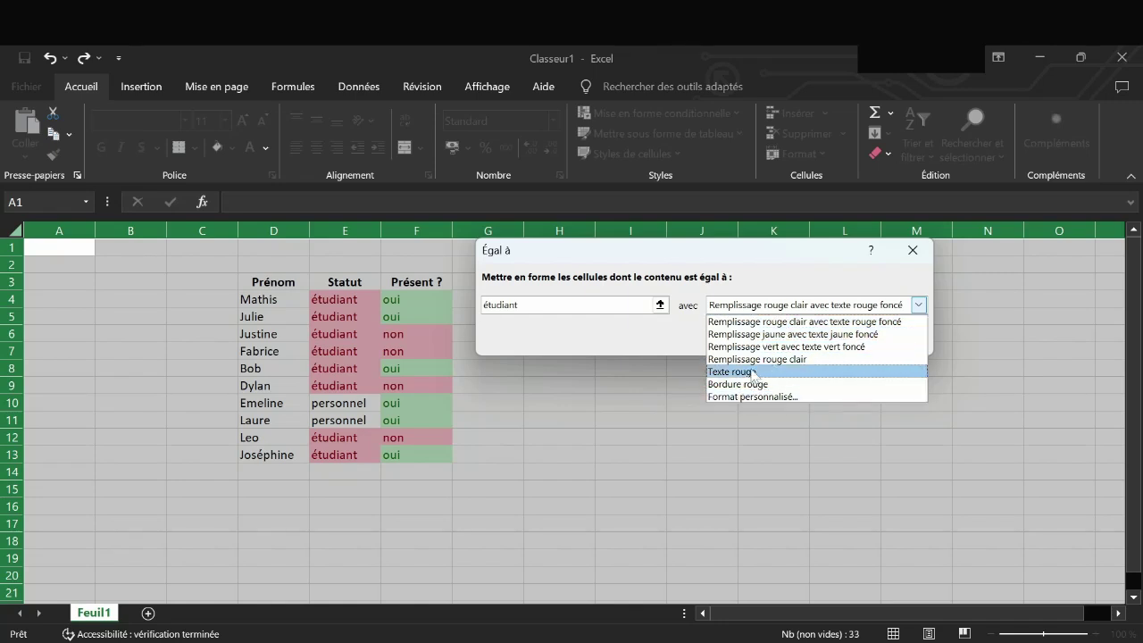
left_click(751, 372)
left_click(759, 307)
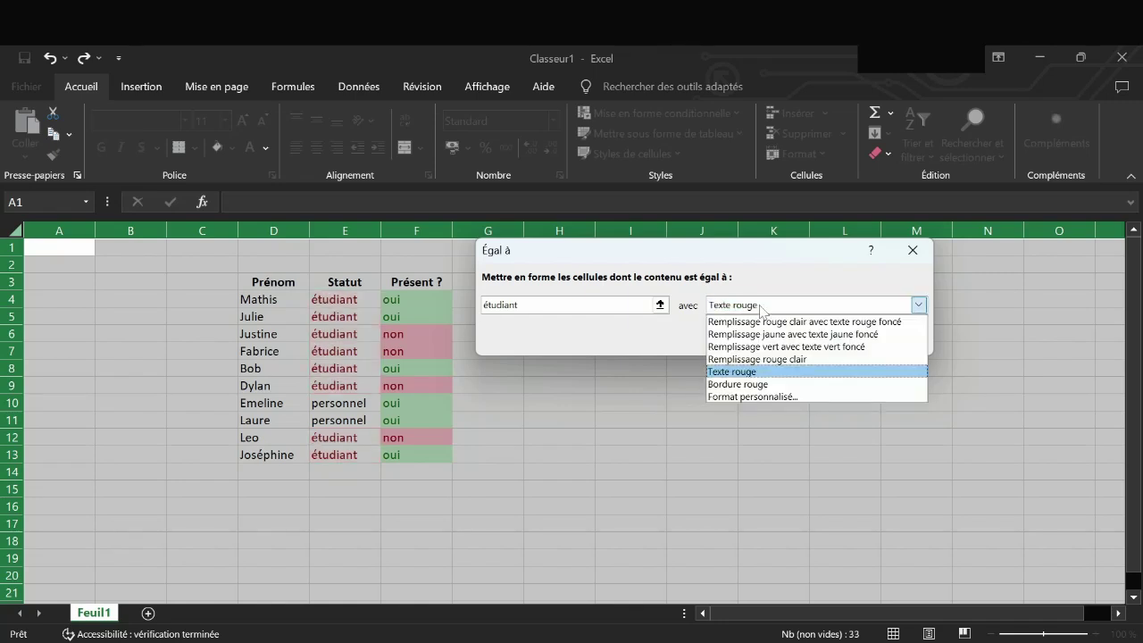
left_click(754, 397)
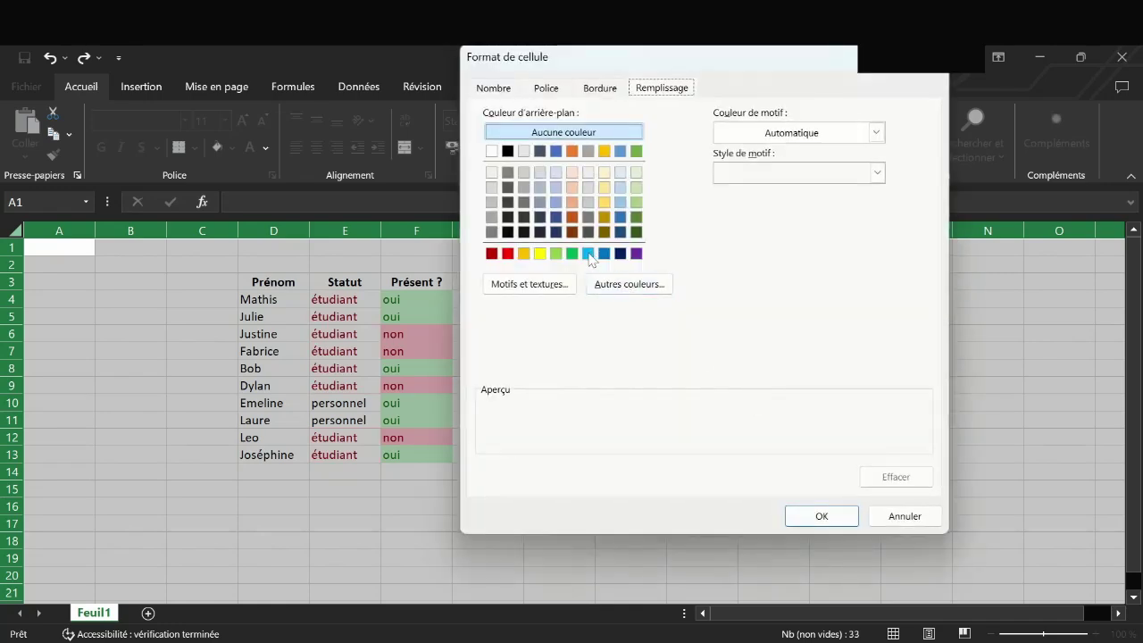
left_click(588, 253)
left_click(821, 516)
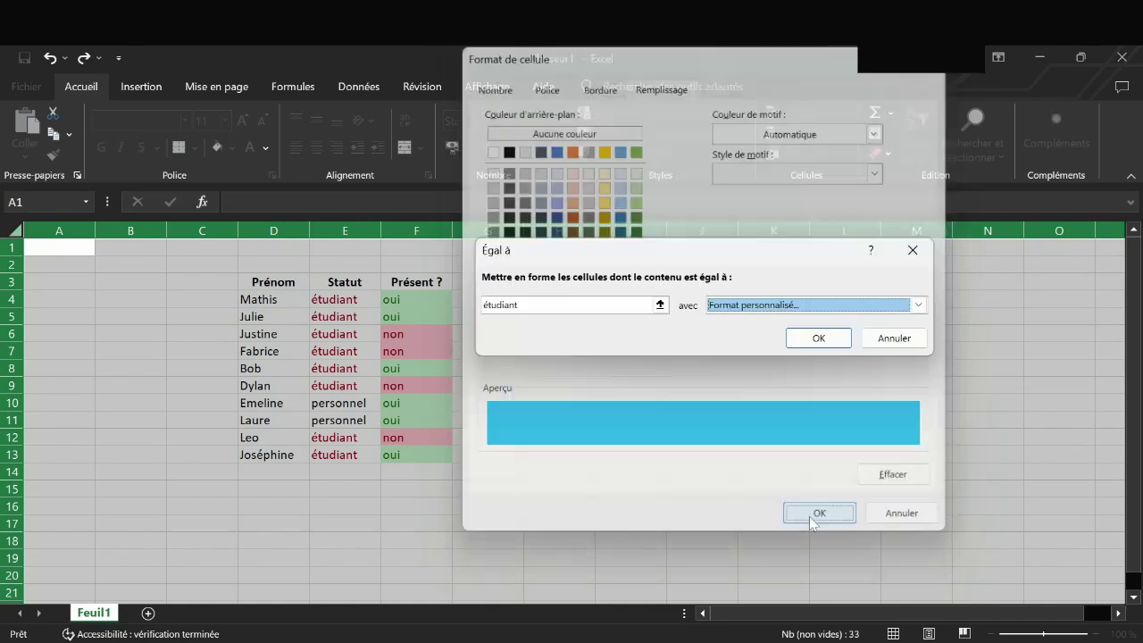
left_click(830, 340)
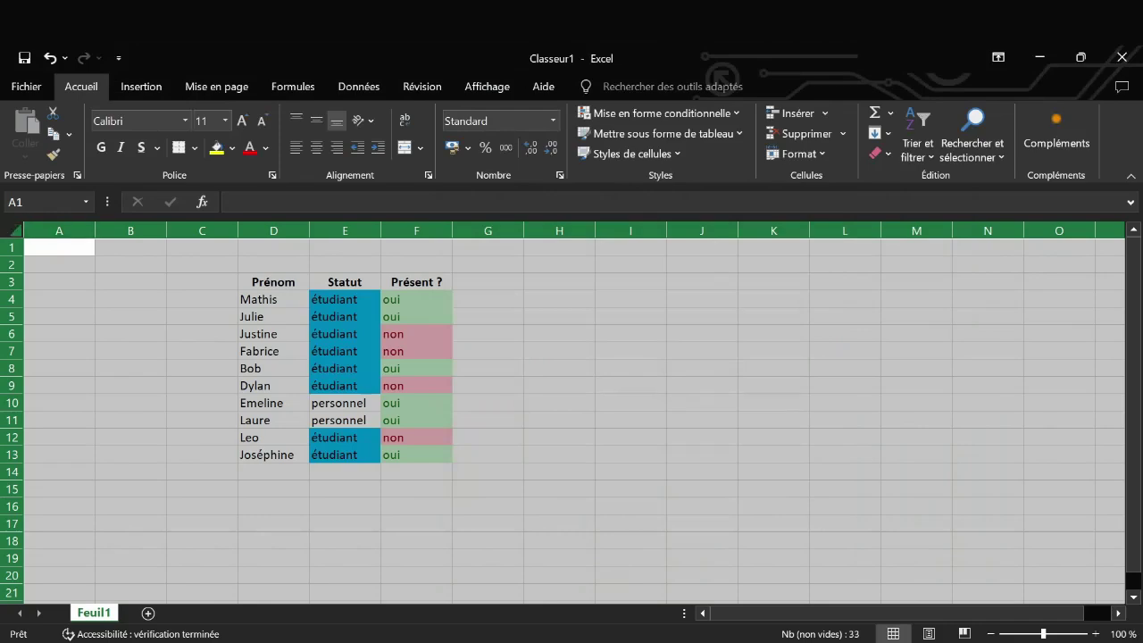
Step: Add a conditional formatting rule on the whole sheet that gives "personnel" cells a light blue fill
left_click(650, 117)
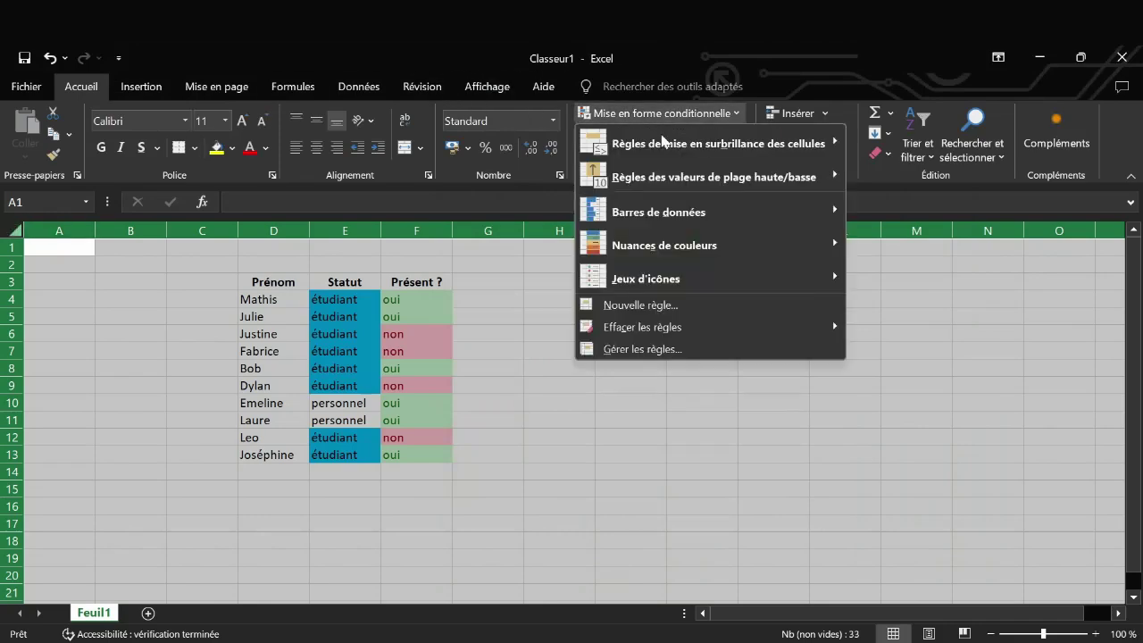
left_click(498, 504)
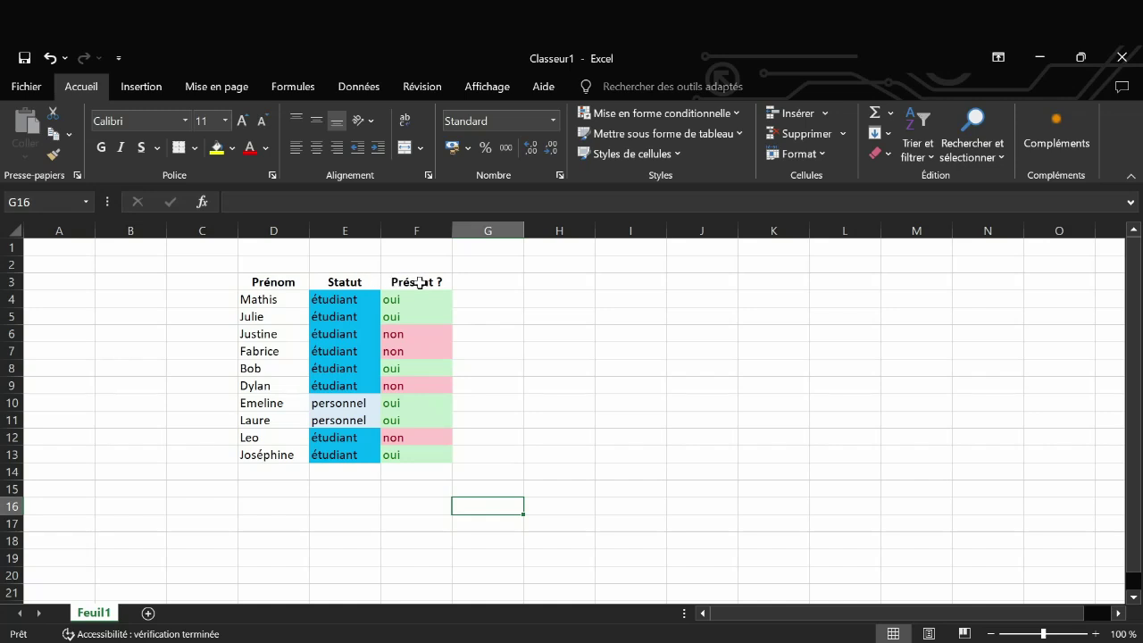
Step: Add a "Texte qui contient" rule on the whole sheet for "pré" with "Remplissage rouge clair avec texte rouge foncé"
left_click(12, 232)
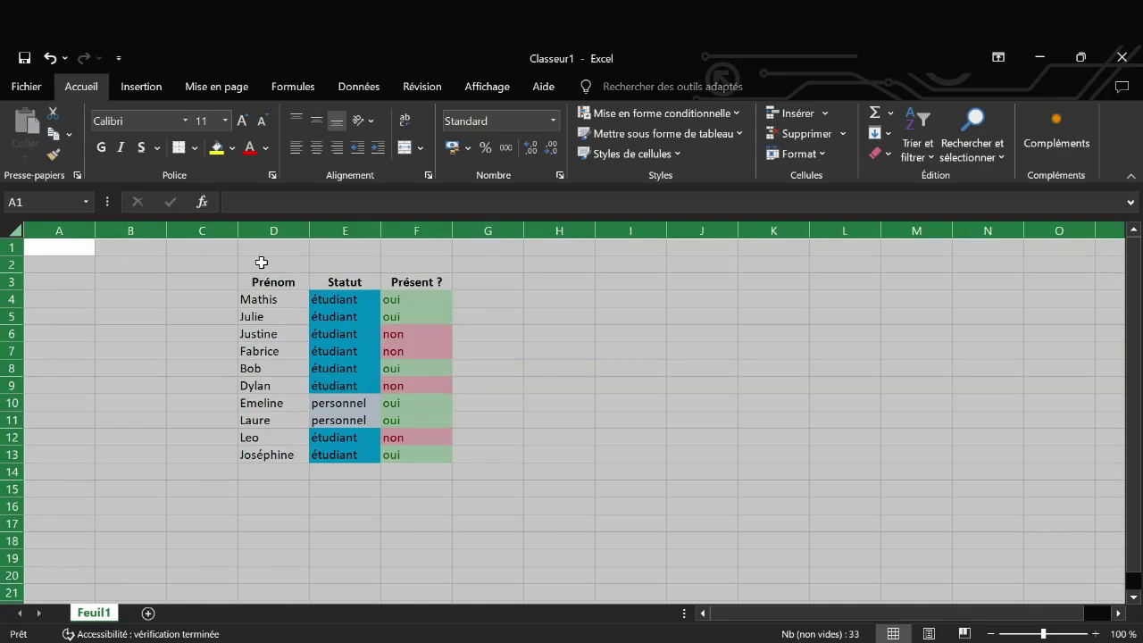
left_click(655, 114)
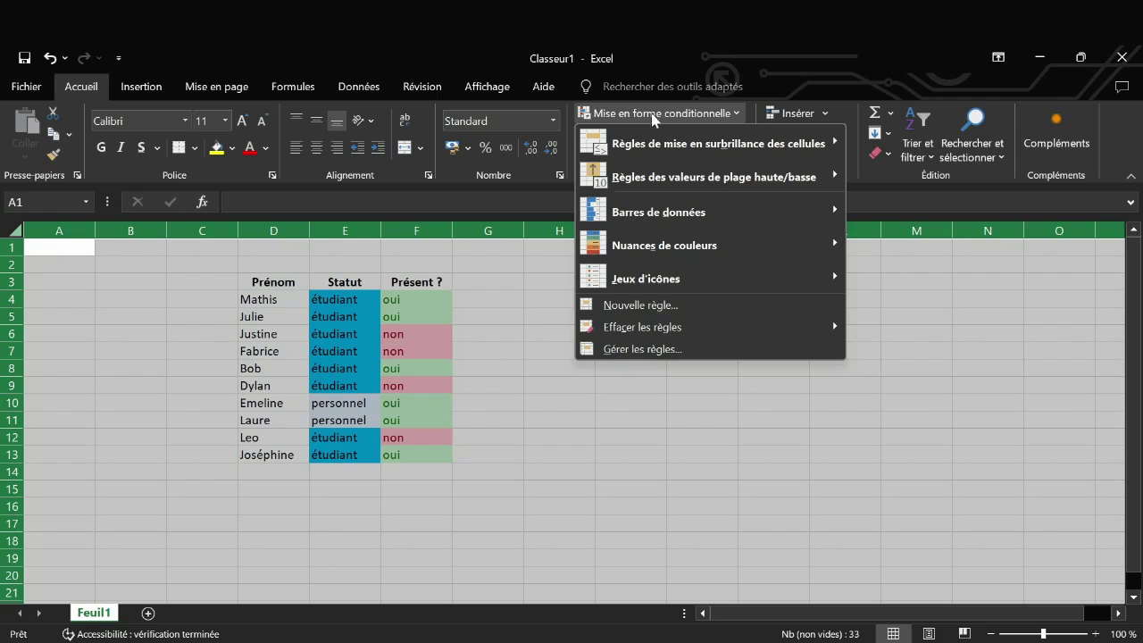
mouse_move(736, 136)
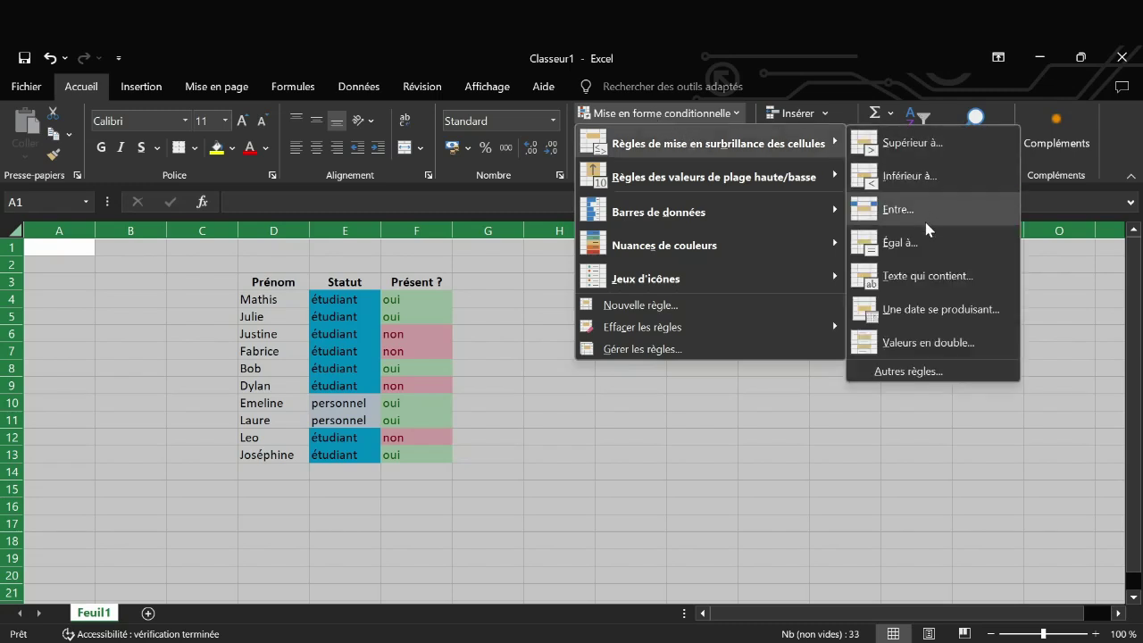
left_click(907, 268)
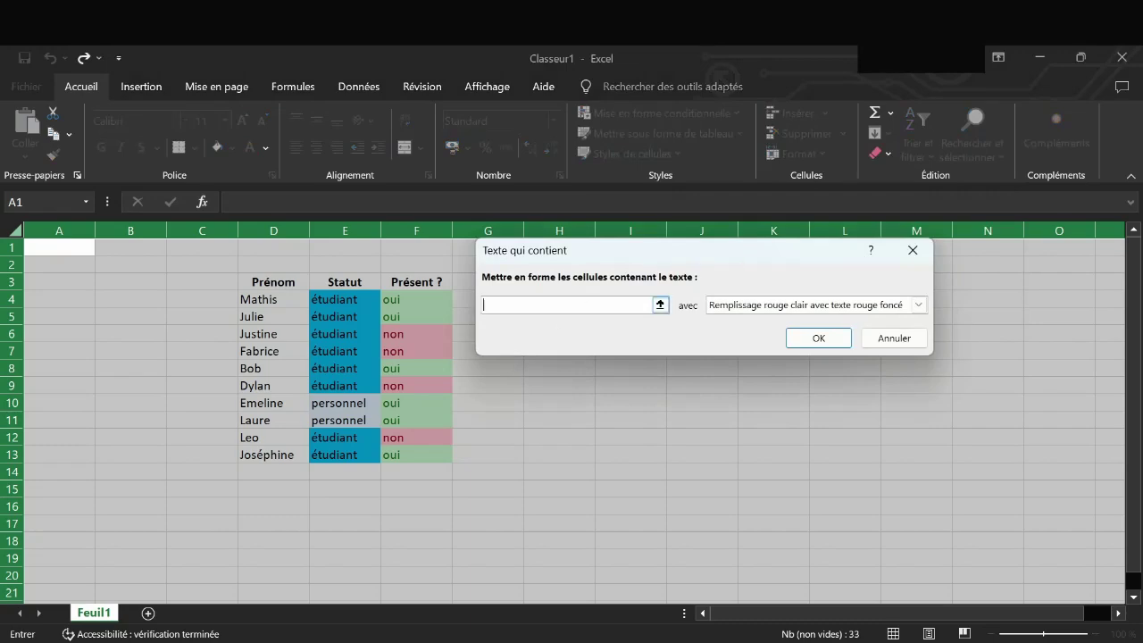
type("pré")
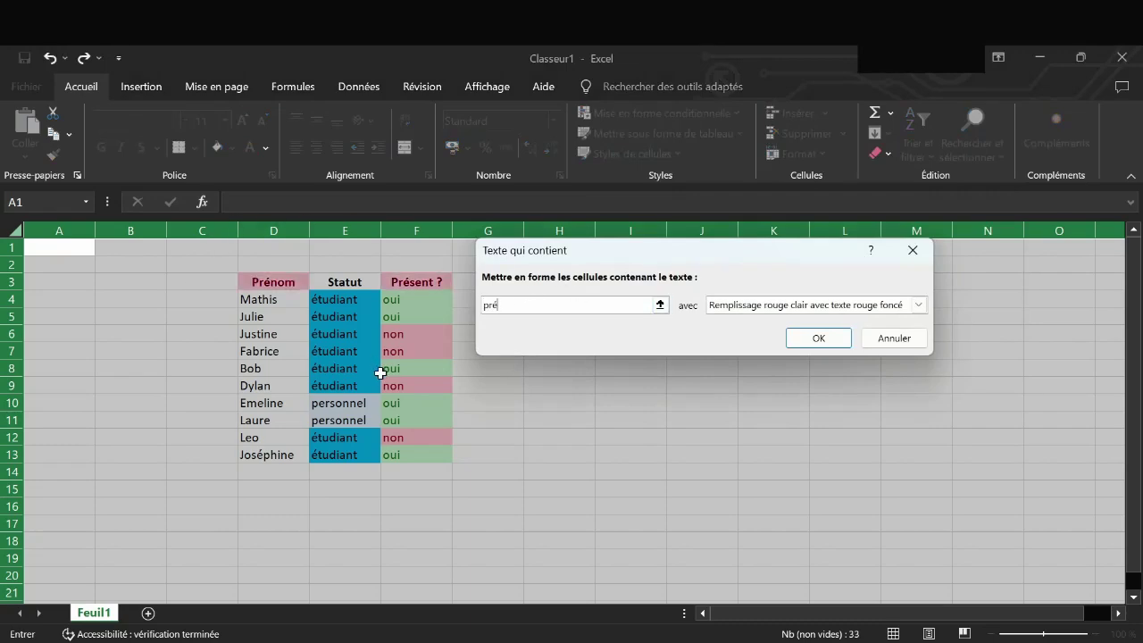
left_click(830, 338)
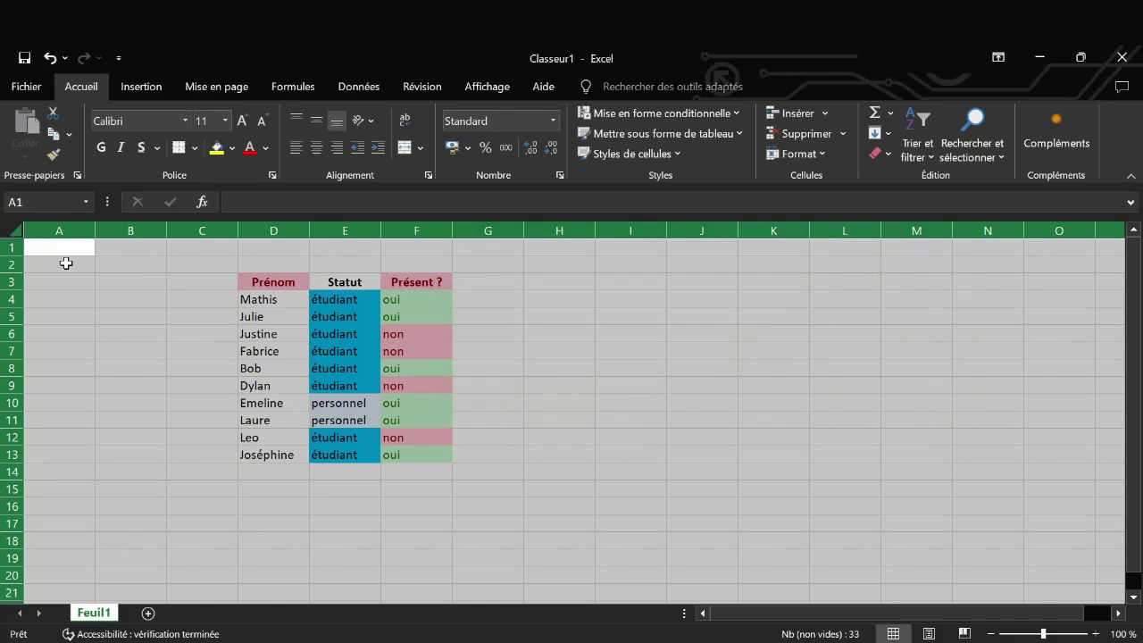
left_click(250, 435)
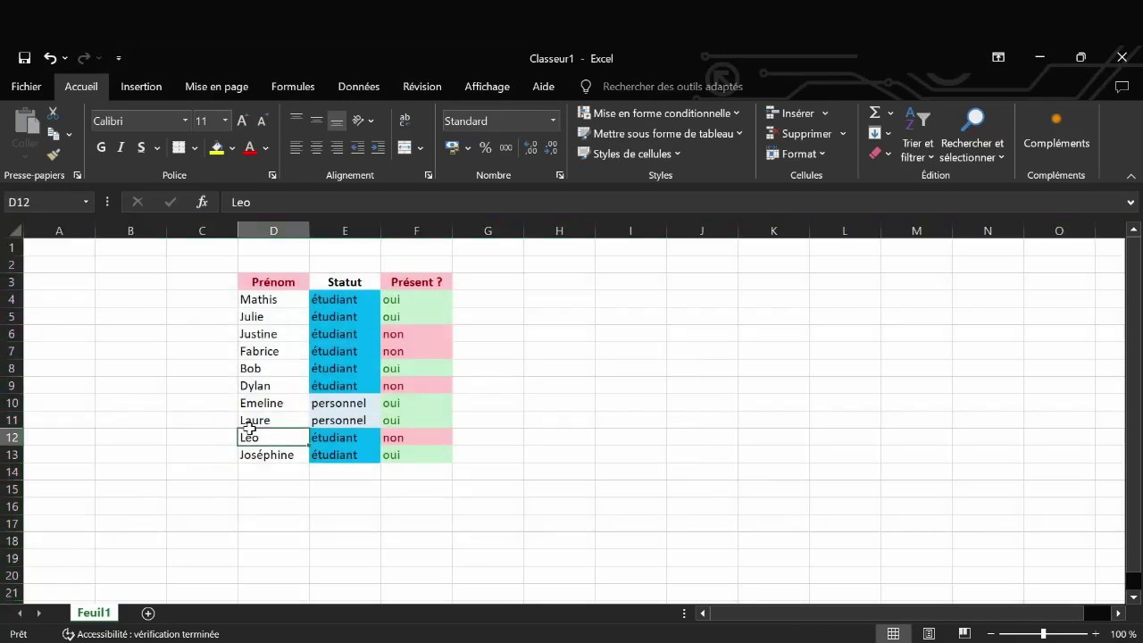
left_click(496, 476)
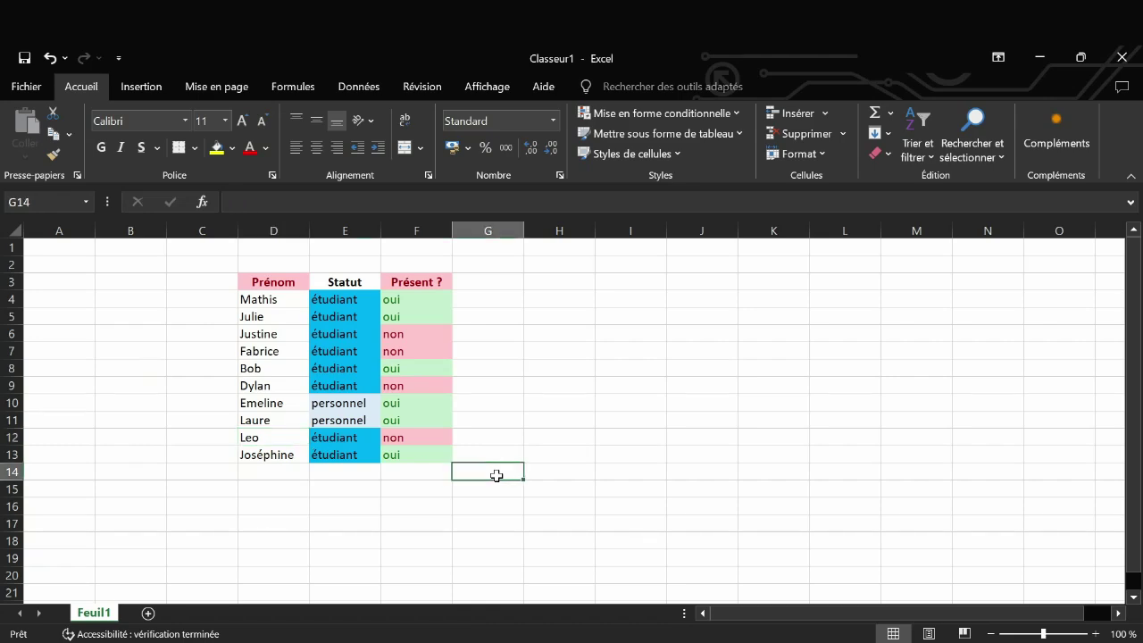